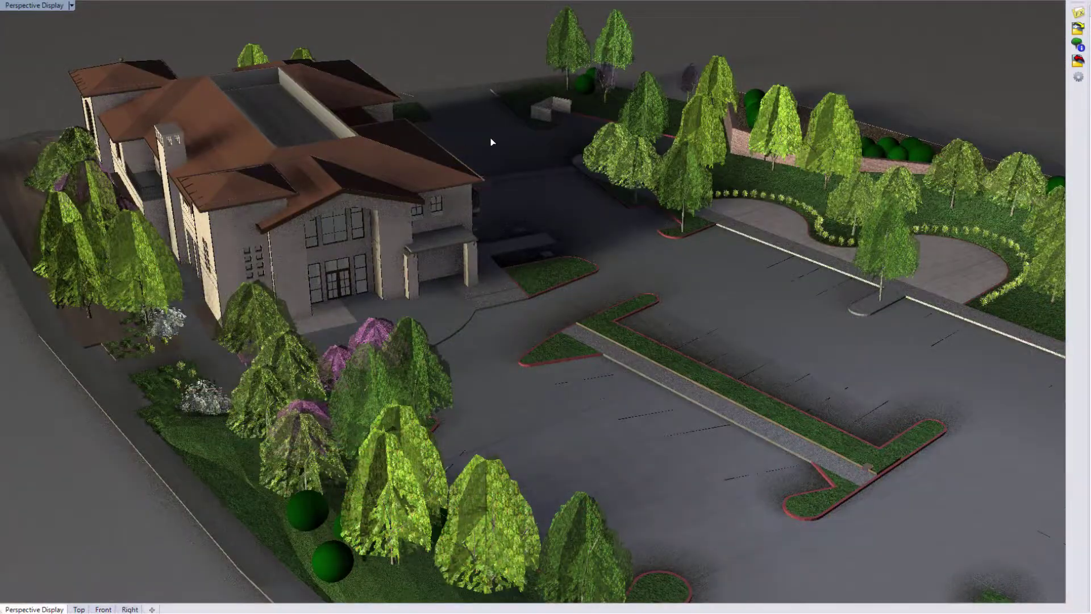
Step: Place two copies of the tree near the curved patio onto the central planting strip in the parking lot
key(ctrl+a)
key(Escape)
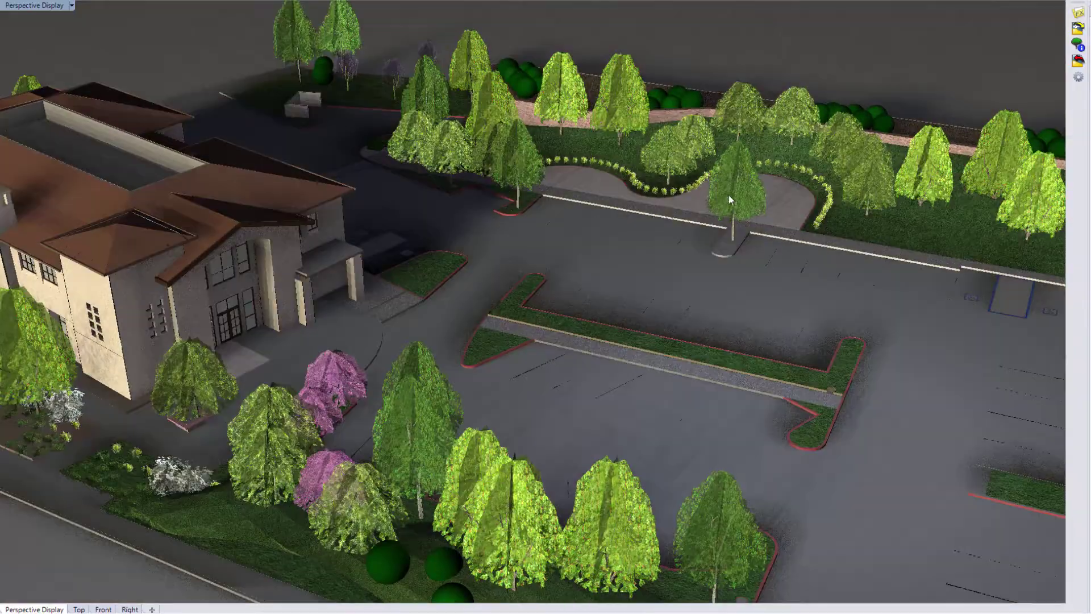
click(729, 199)
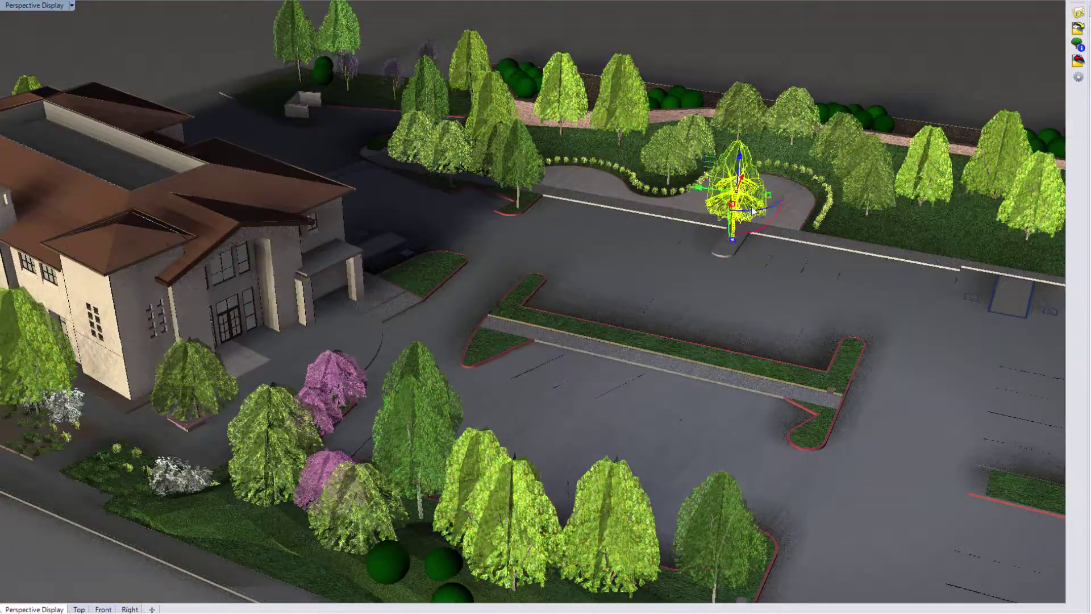
drag(743, 180, 591, 284)
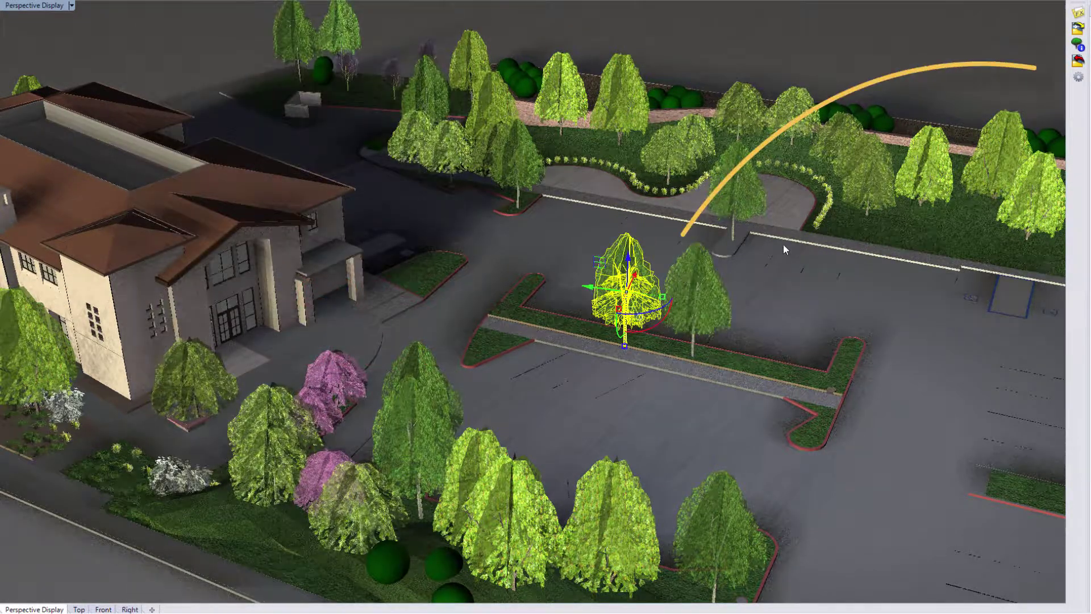
click(697, 304)
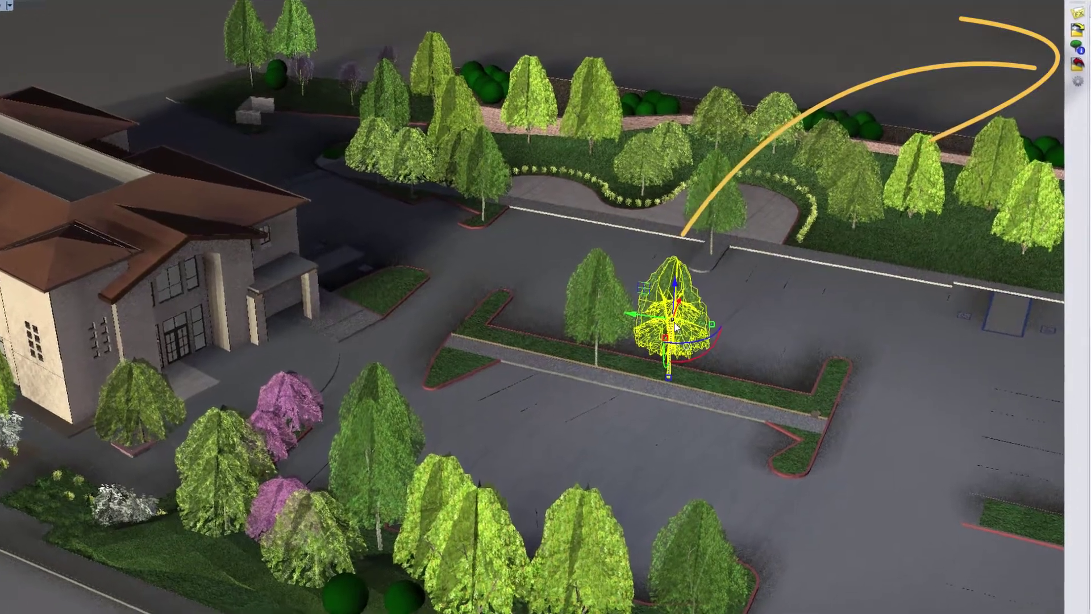
click(722, 329)
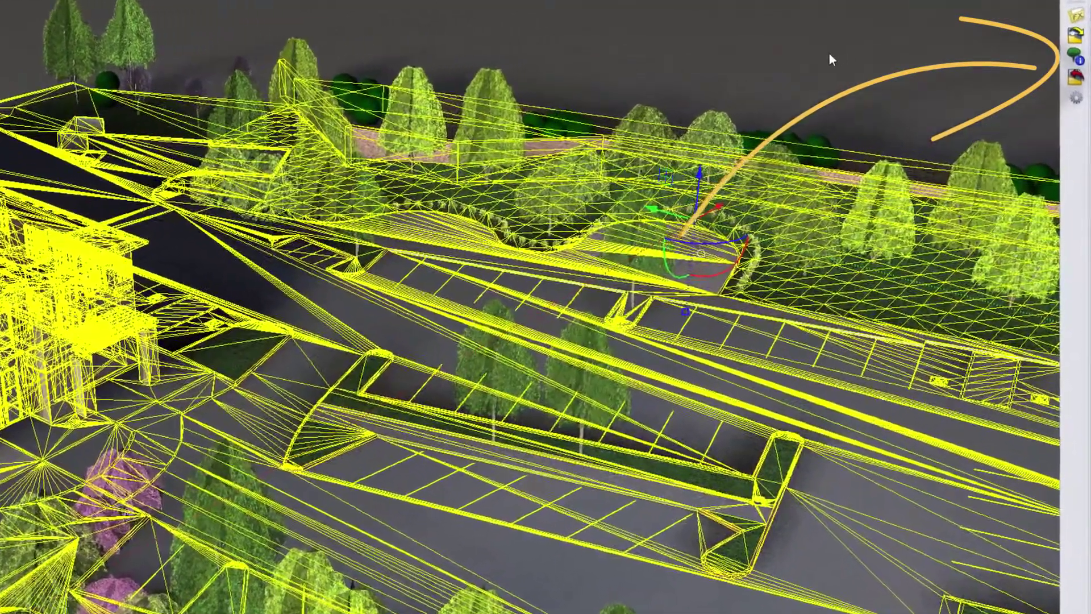
key(Escape)
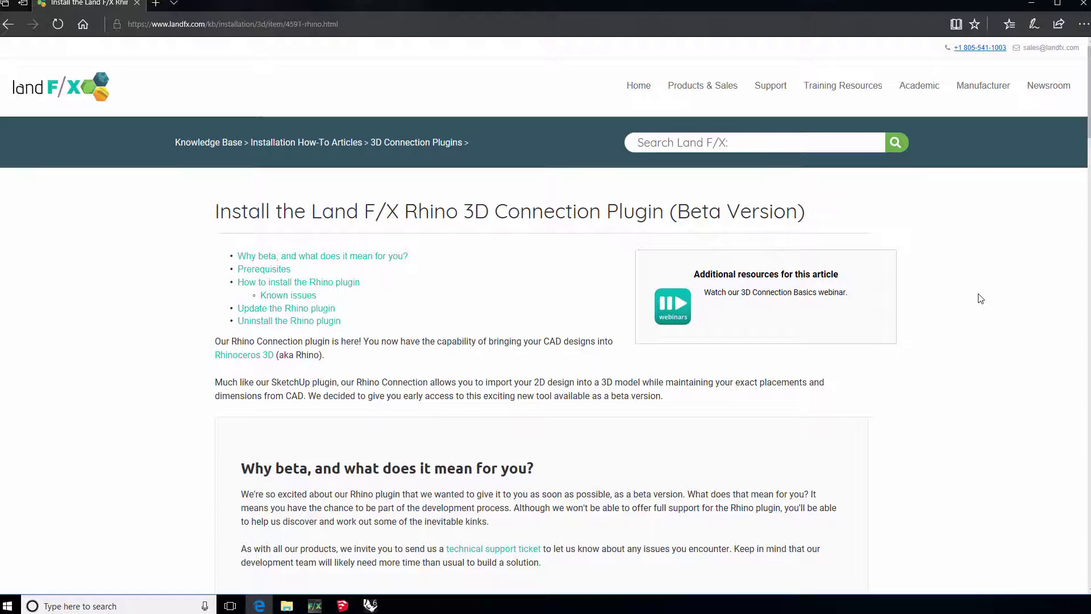
Step: Download the Land F/X Rhino plugin installer and the Rhino library archive into the LFX Rhino Downloads folder on the desktop
scroll(980, 297, down, 15)
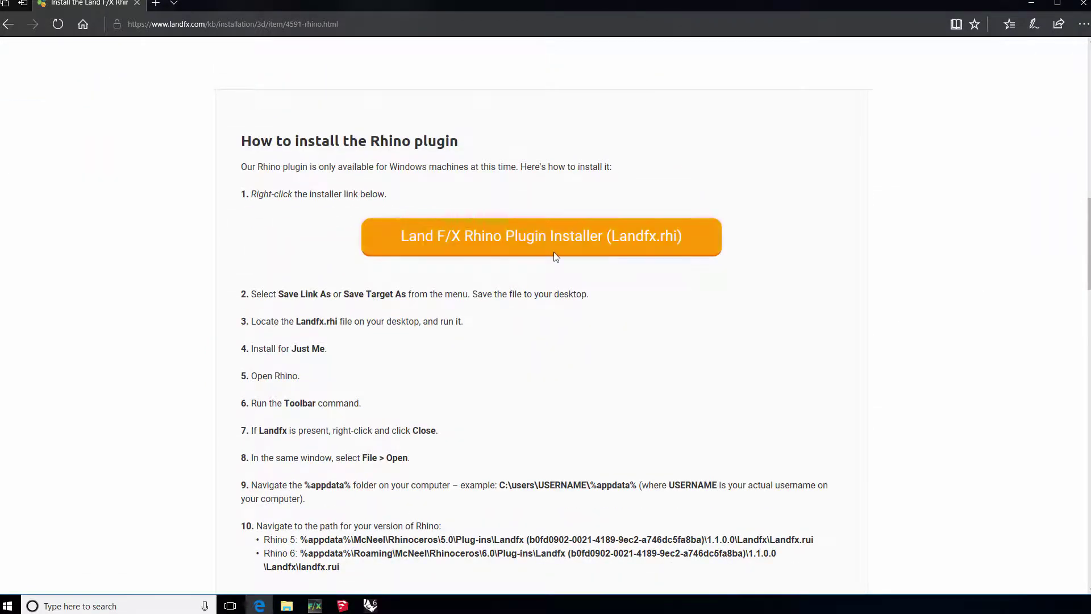
right_click(542, 236)
click(577, 301)
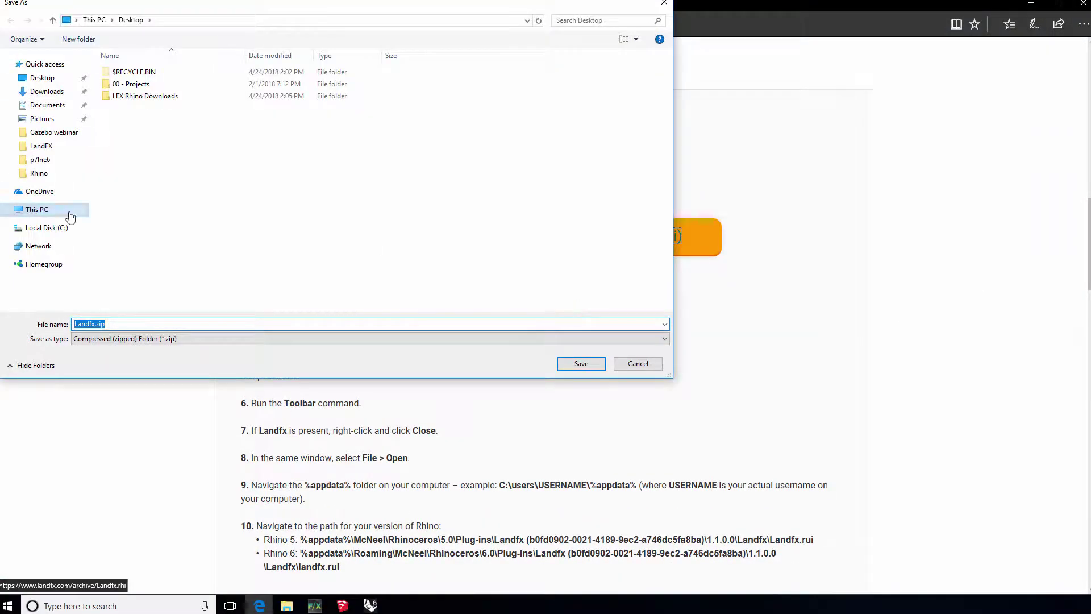
double_click(143, 95)
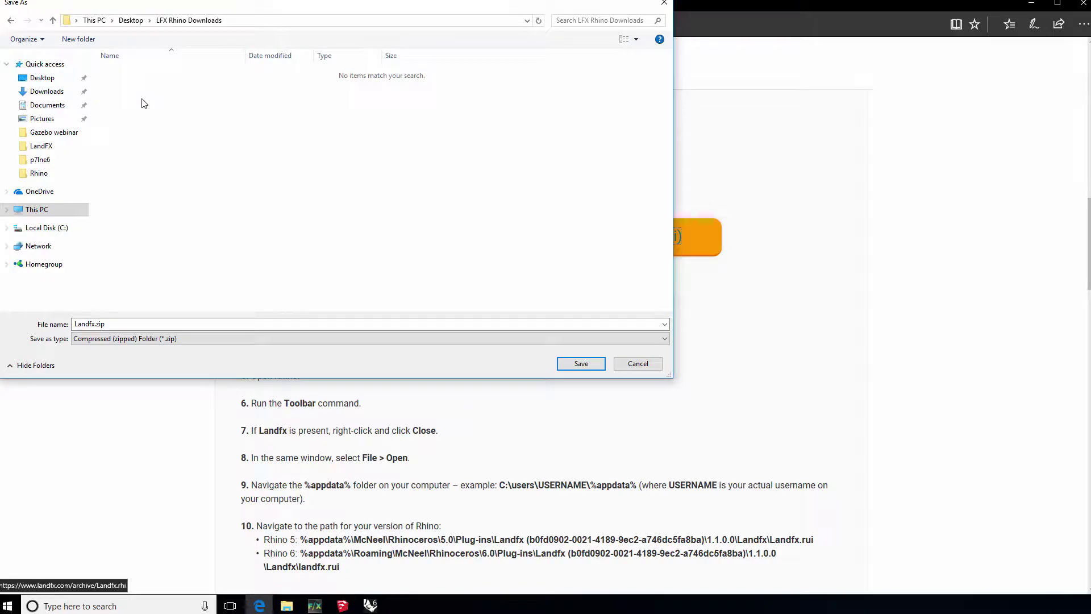
click(597, 364)
scroll(602, 360, down, 5)
right_click(554, 359)
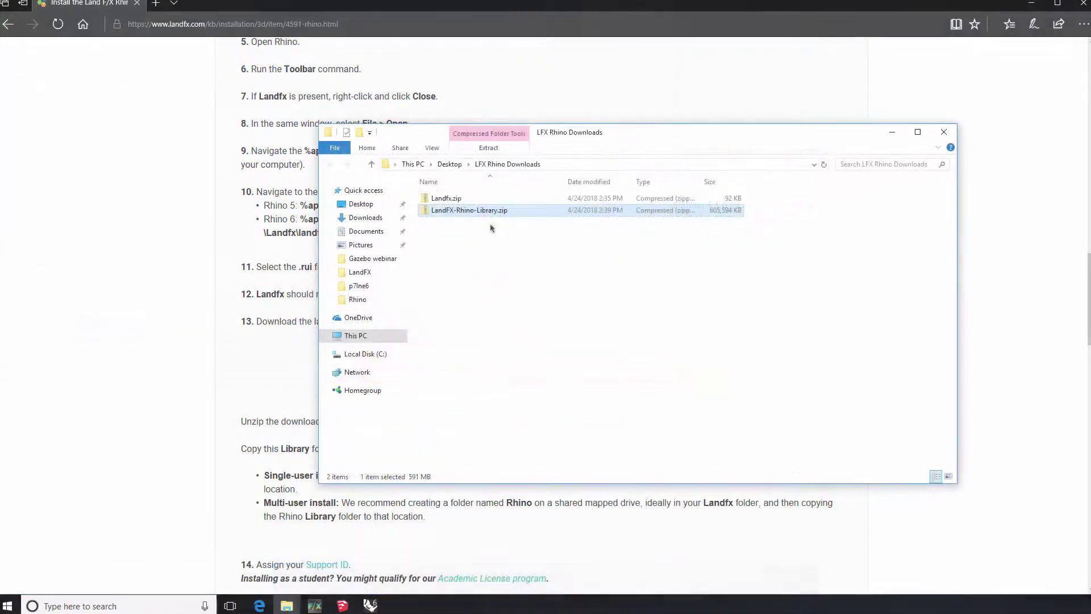
Step: Start extracting LandFX-Rhino-Library.zip and browse to C:\LandFX for the destination
click(485, 211)
right_click(483, 213)
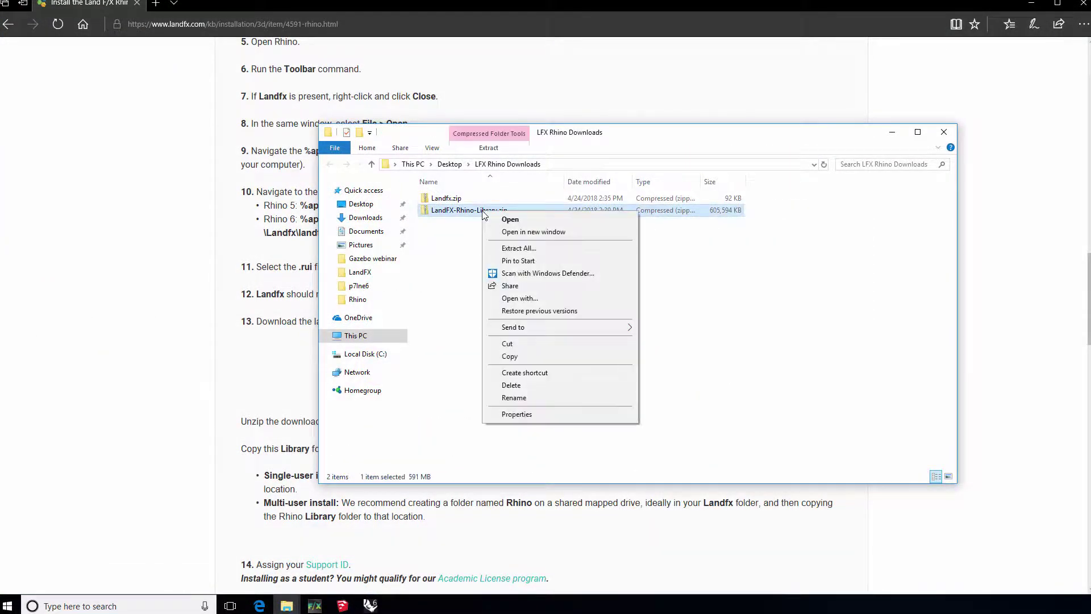
click(519, 247)
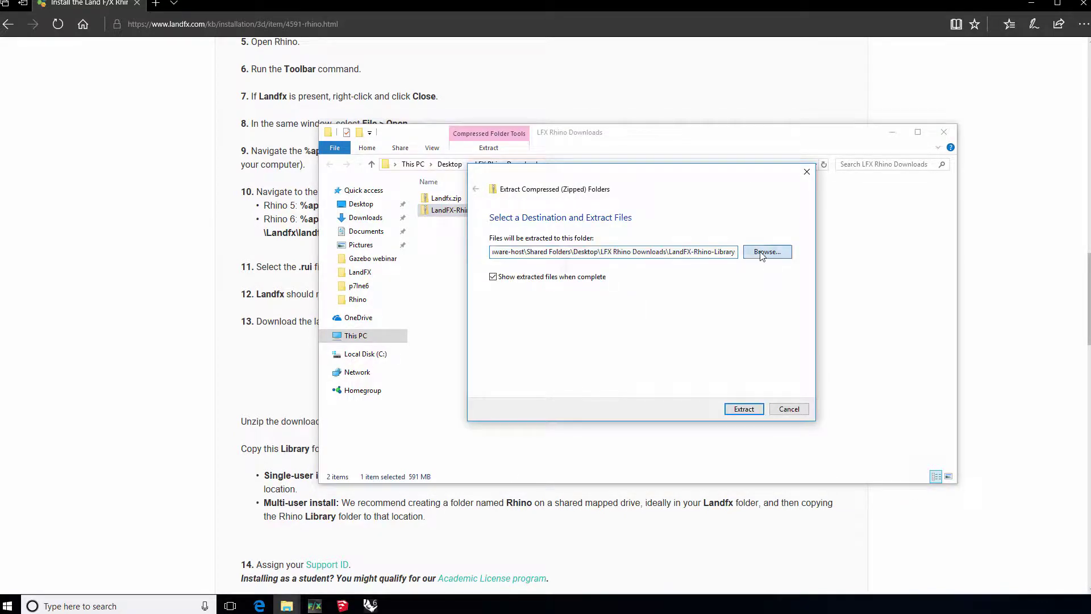
click(764, 254)
click(518, 415)
double_click(597, 260)
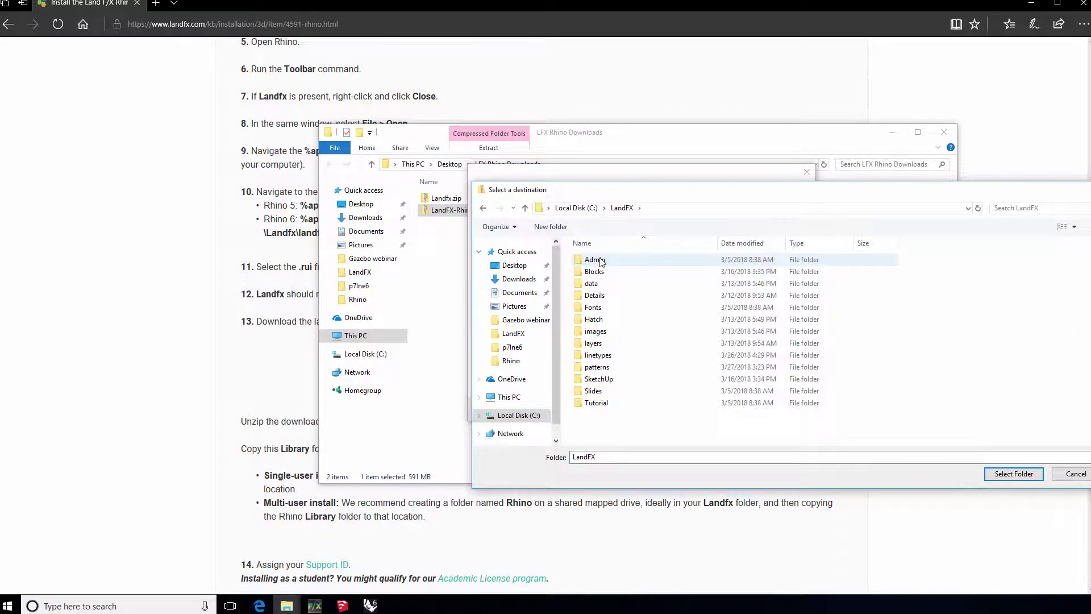
Step: Create a folder named Rhino inside C:\LandFX and choose it as the extraction destination
click(550, 227)
text(Rhino)
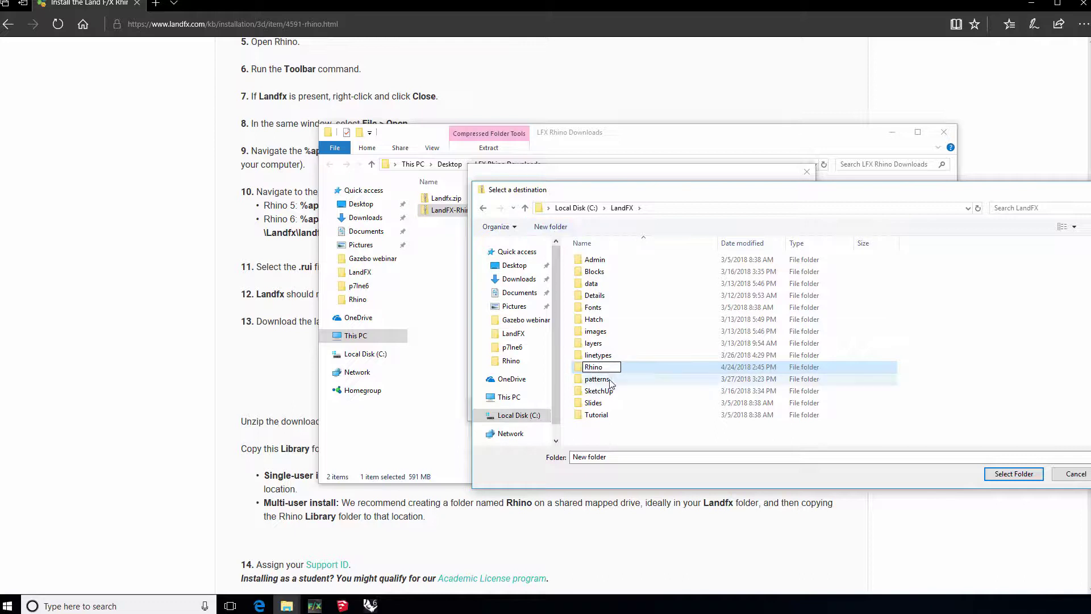
key(Return)
key(Return)
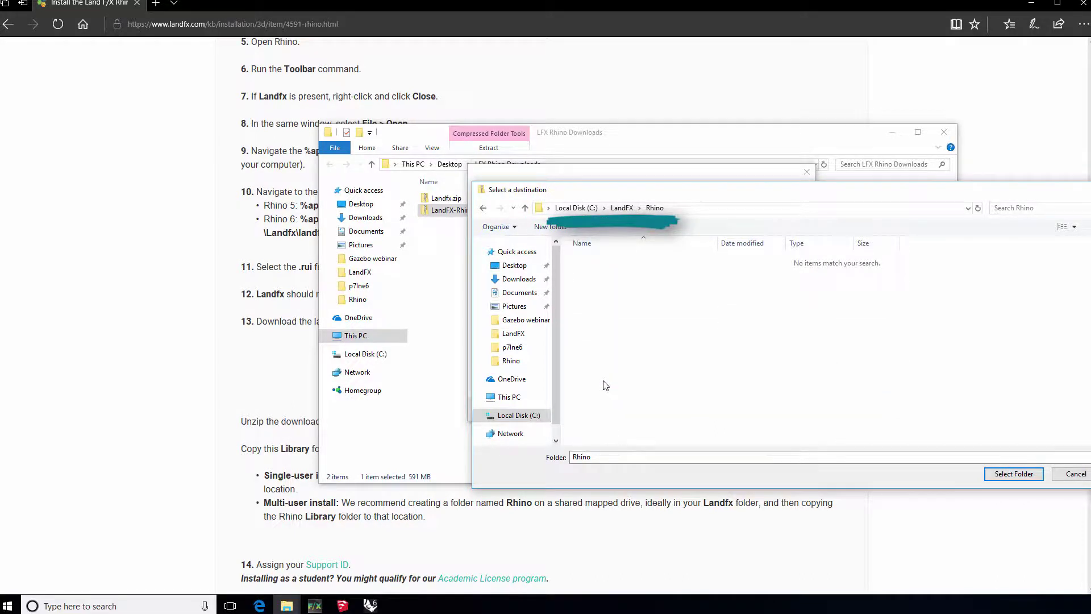
click(1013, 473)
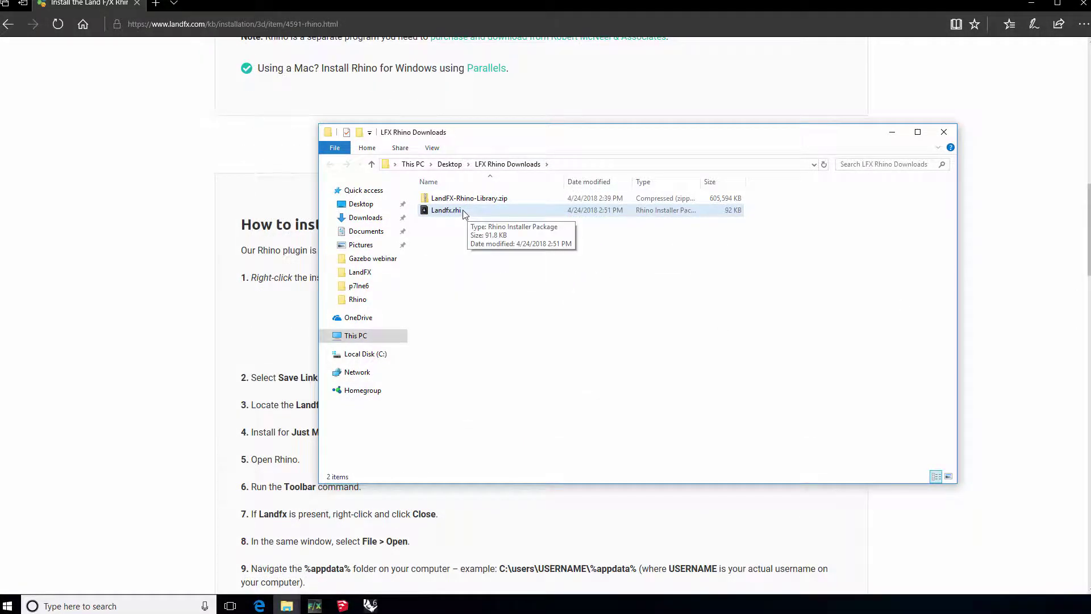
Step: Run the Landfx.rhi installer package and install the plugin for Just Me
double_click(461, 211)
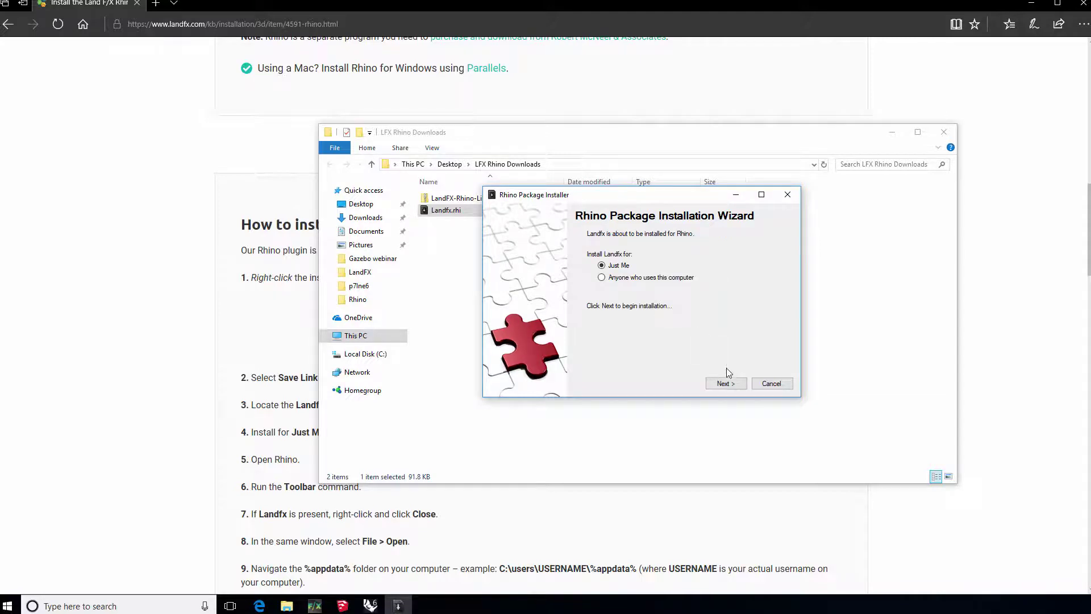
click(725, 383)
click(726, 383)
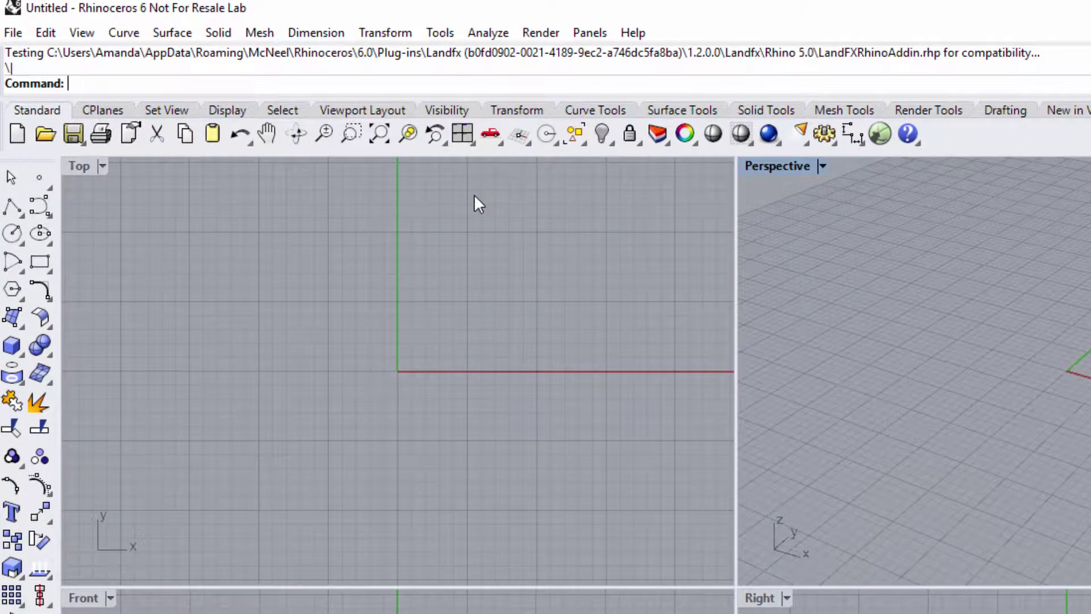
Step: In Rhino, load Landfx.rui from the 6.0 Plug-ins Landfx 1.2.0.0\Landfx folder through the Toolbar command and dock the Land F/X toolbar beside the viewports
key(Return)
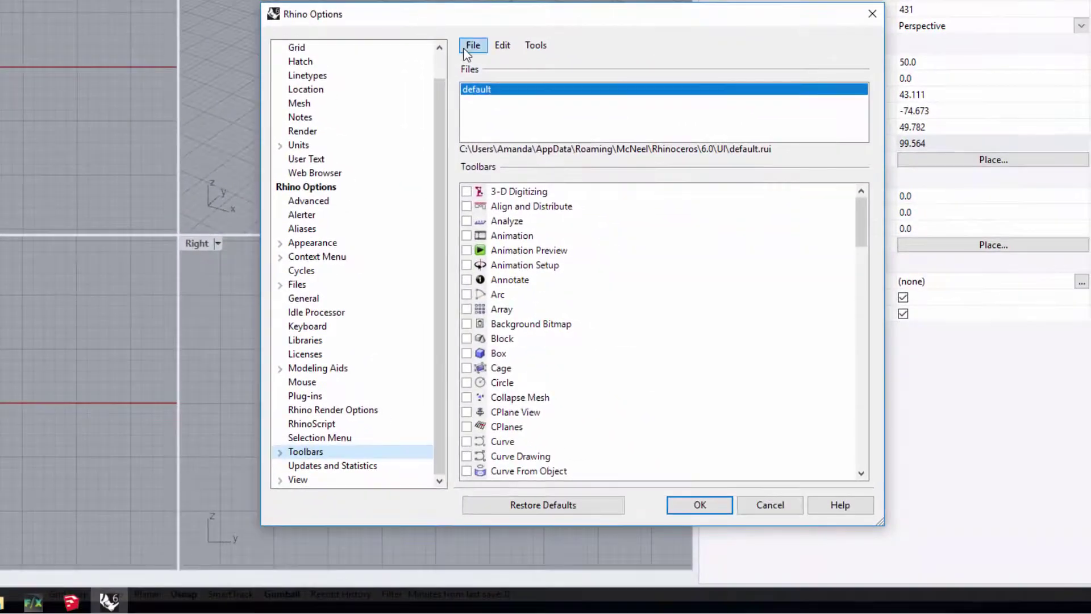
click(565, 89)
click(580, 121)
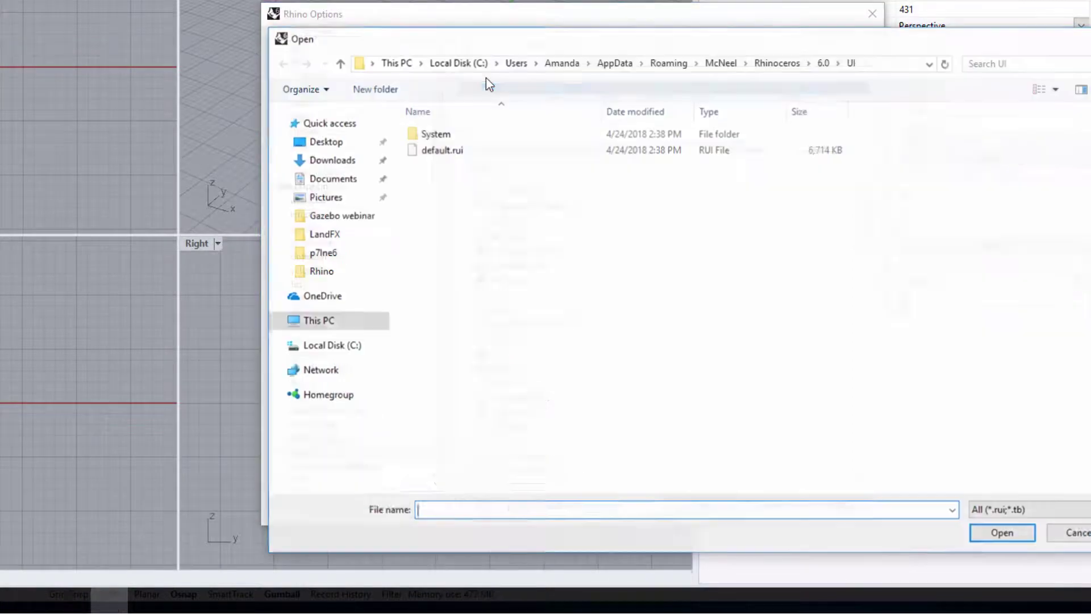
click(824, 63)
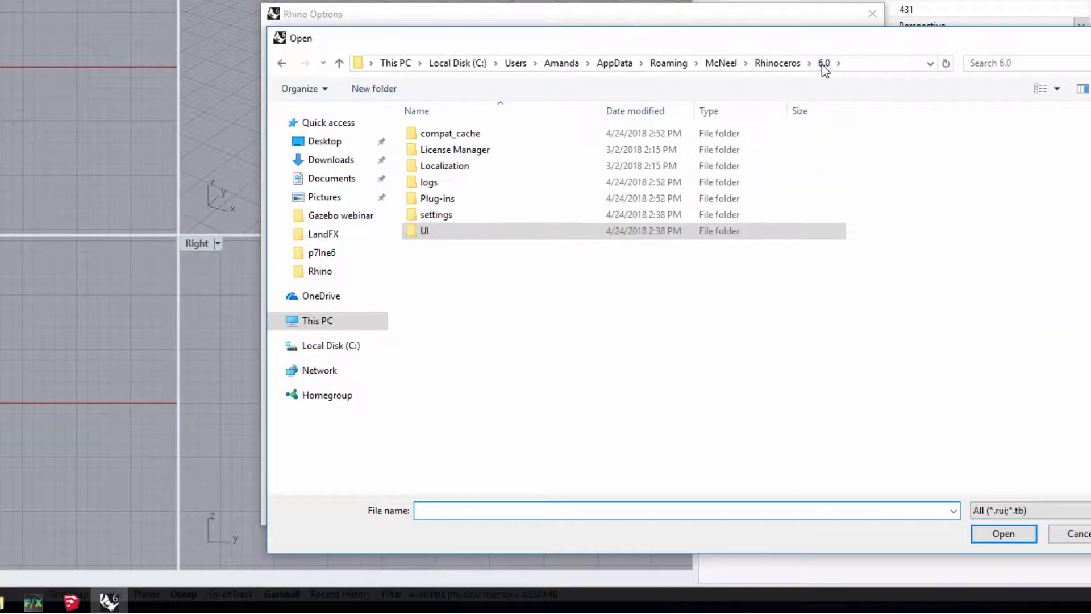
double_click(437, 200)
double_click(440, 214)
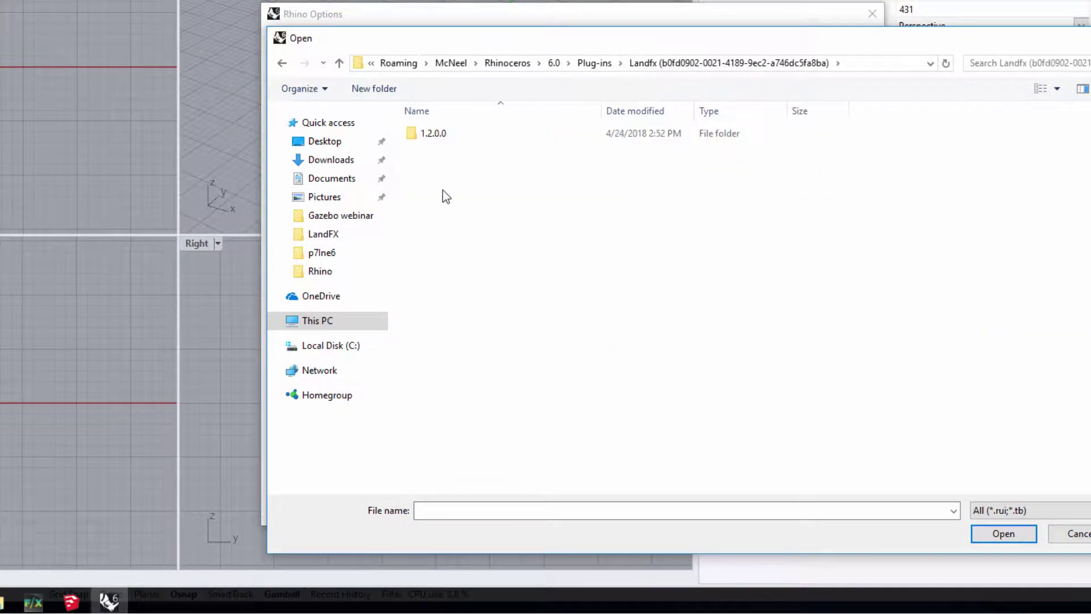
double_click(432, 134)
double_click(430, 134)
click(446, 182)
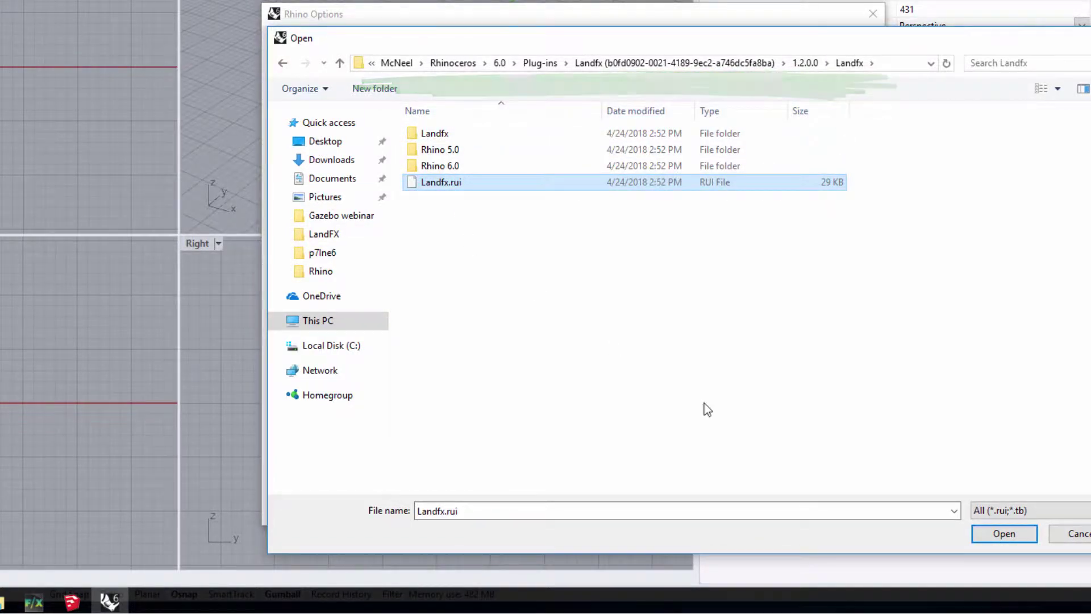
click(1003, 532)
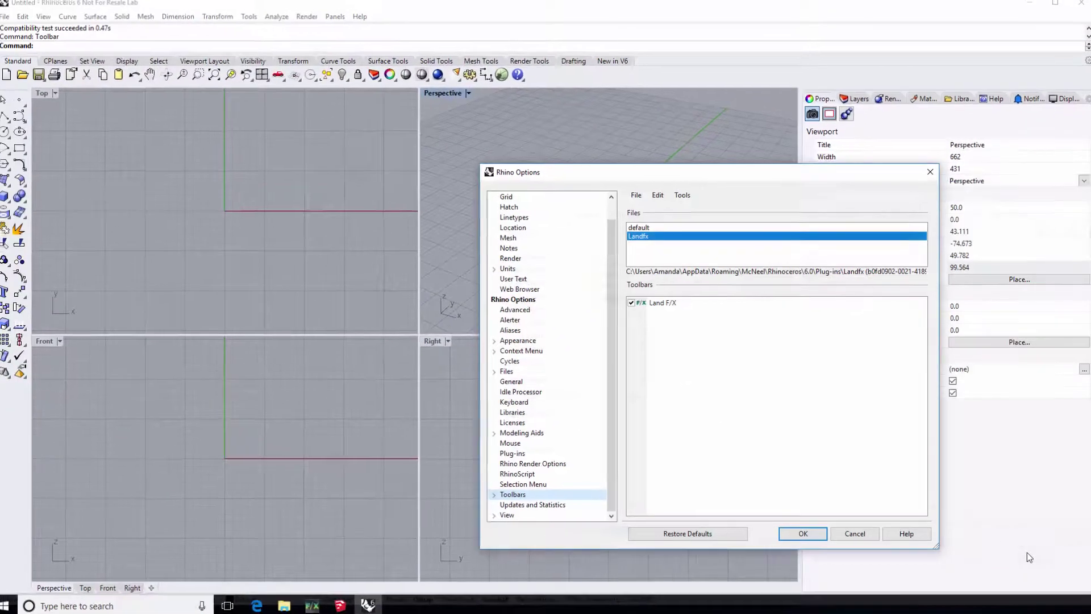
click(803, 533)
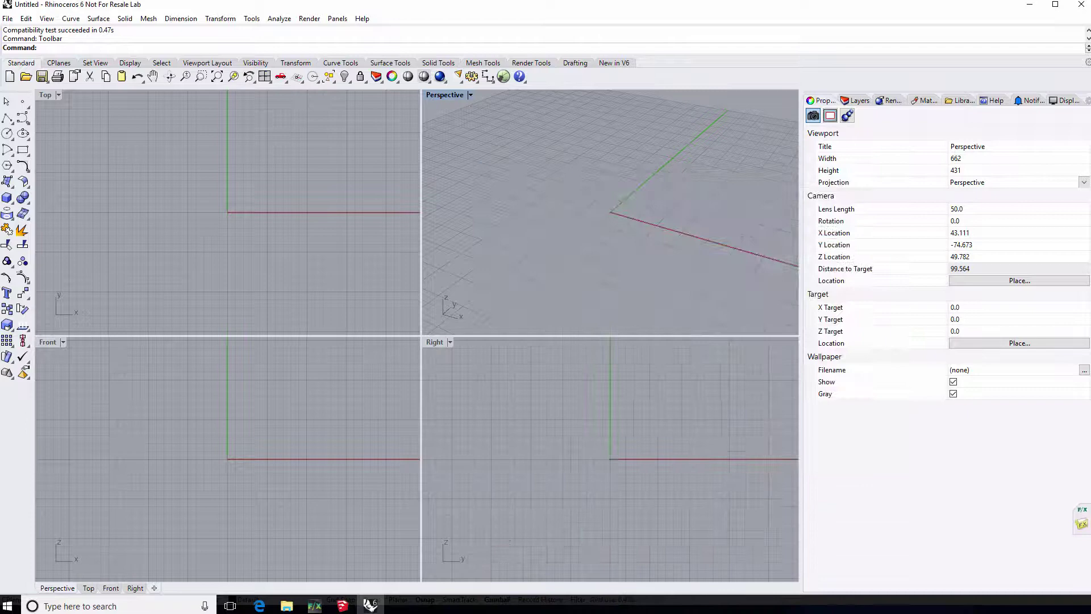
mouse_move(810, 117)
mouse_down()
mouse_move(706, 130)
mouse_move(798, 126)
mouse_up()
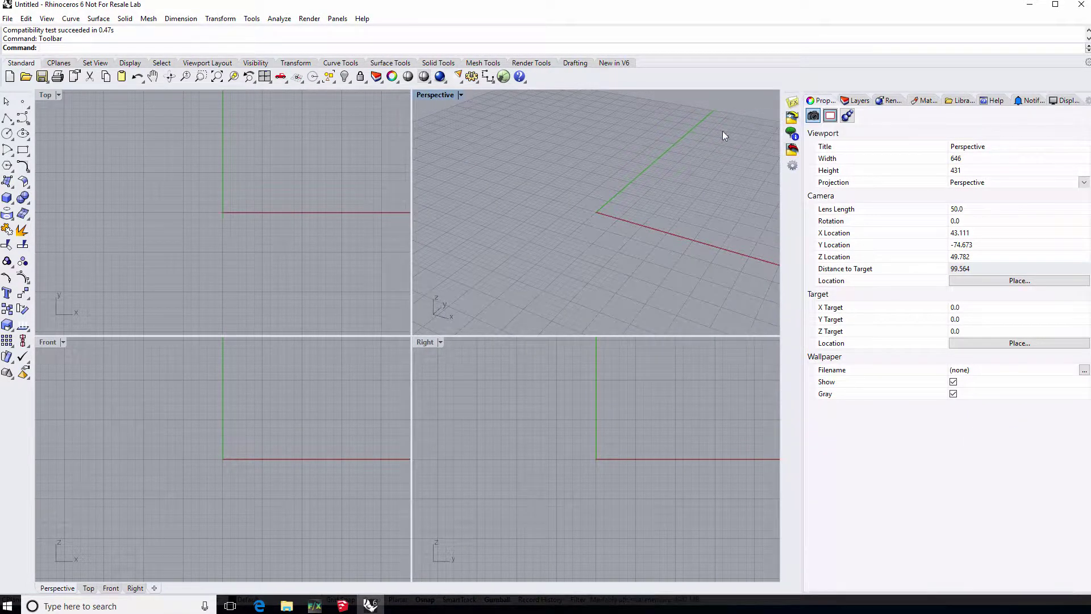
Step: Set the library location in the Land F/X settings to C:\LandFX\Rhino\Library
click(793, 168)
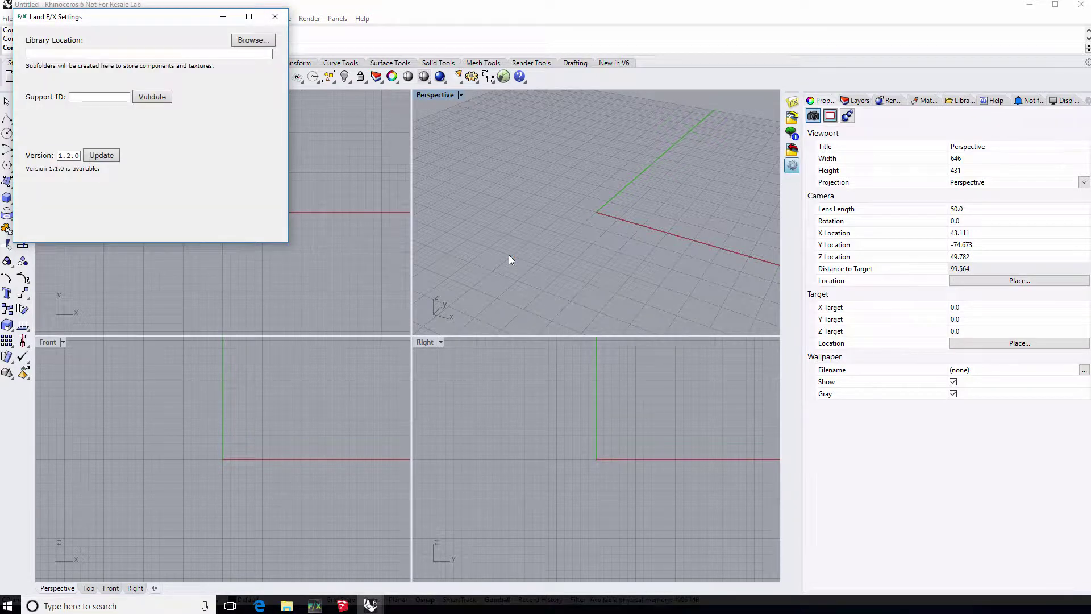
click(250, 40)
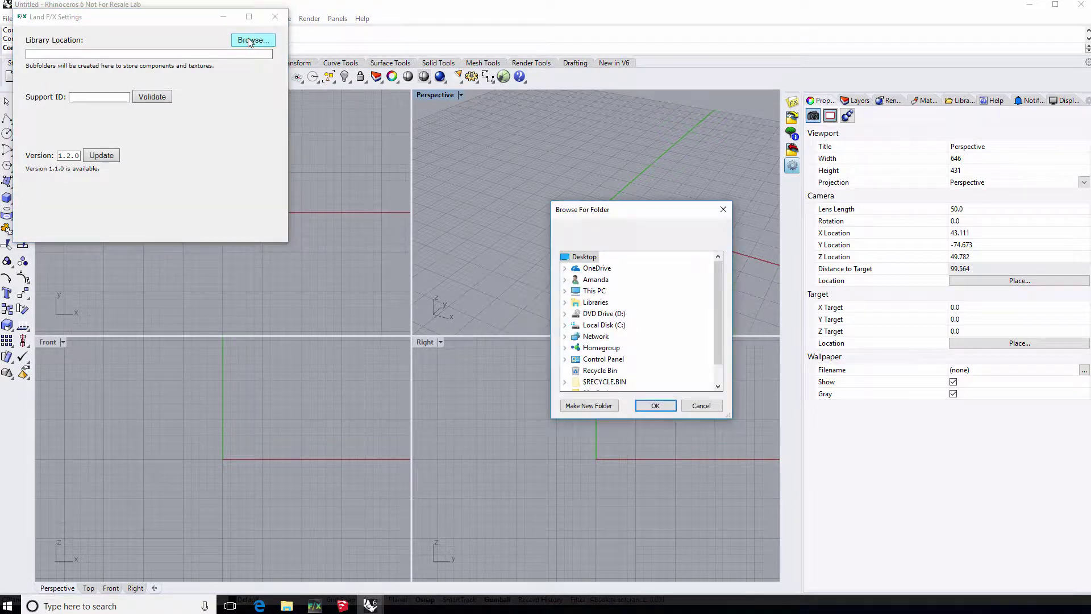
double_click(605, 327)
double_click(609, 300)
double_click(614, 382)
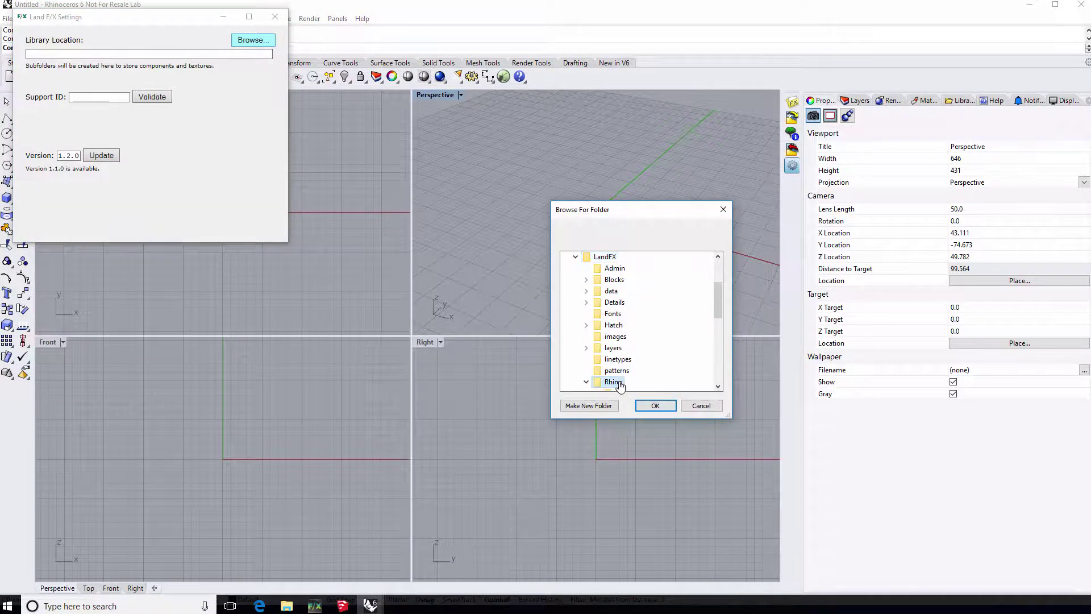
scroll(620, 363, down, 2)
click(624, 325)
click(655, 405)
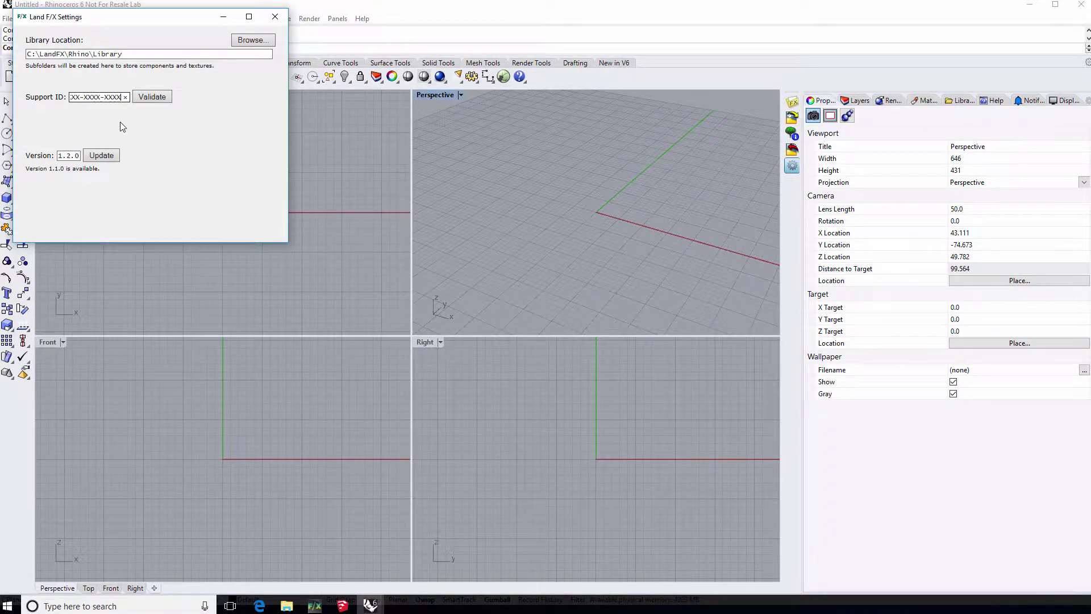
Step: Enter the Support ID, validate it, and close the Land F/X settings
click(151, 97)
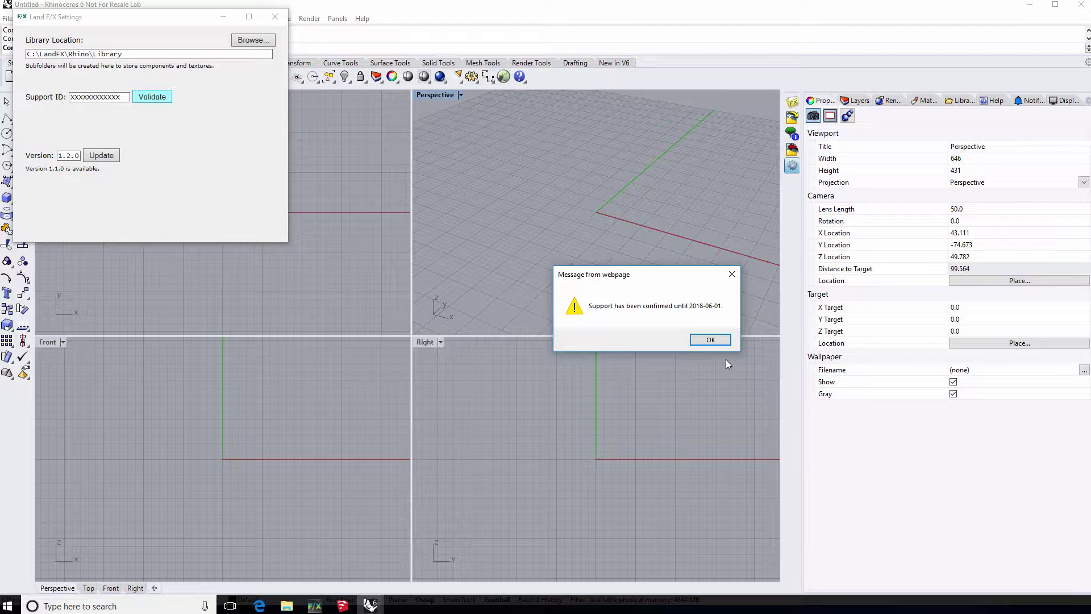
click(725, 342)
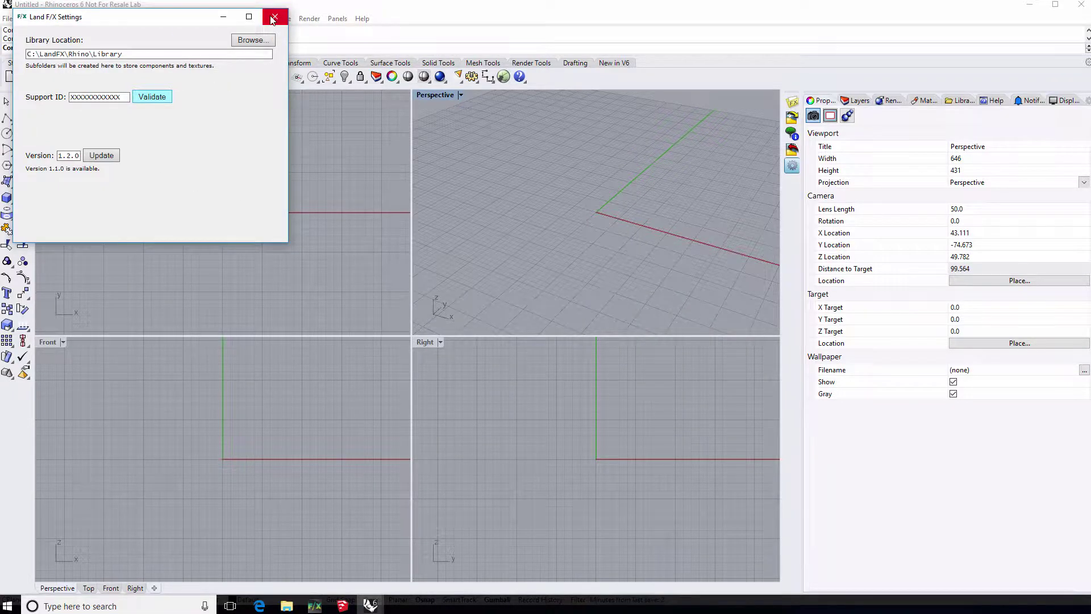
click(272, 18)
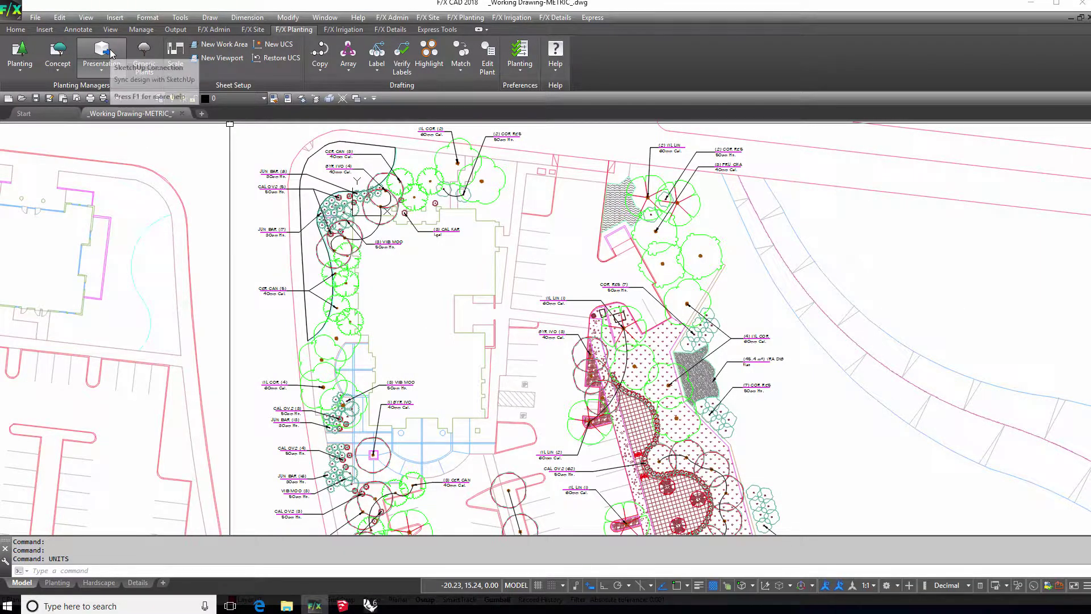
Step: Switch to F/X CAD and export the planting design of _Working Drawing-METRIC_.dwg with the SketchUp Connection
click(102, 54)
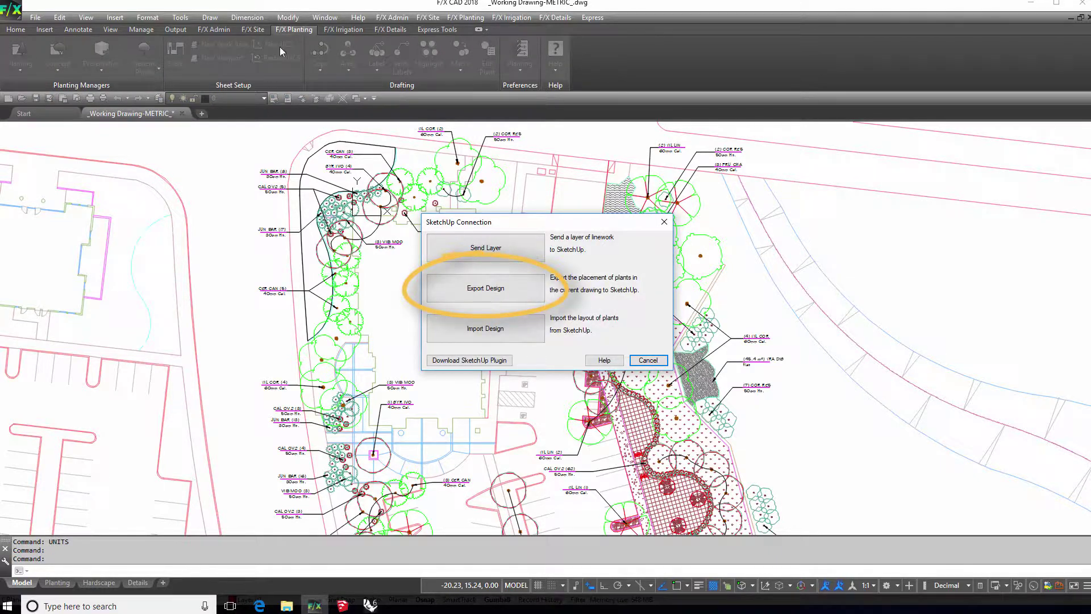
click(516, 292)
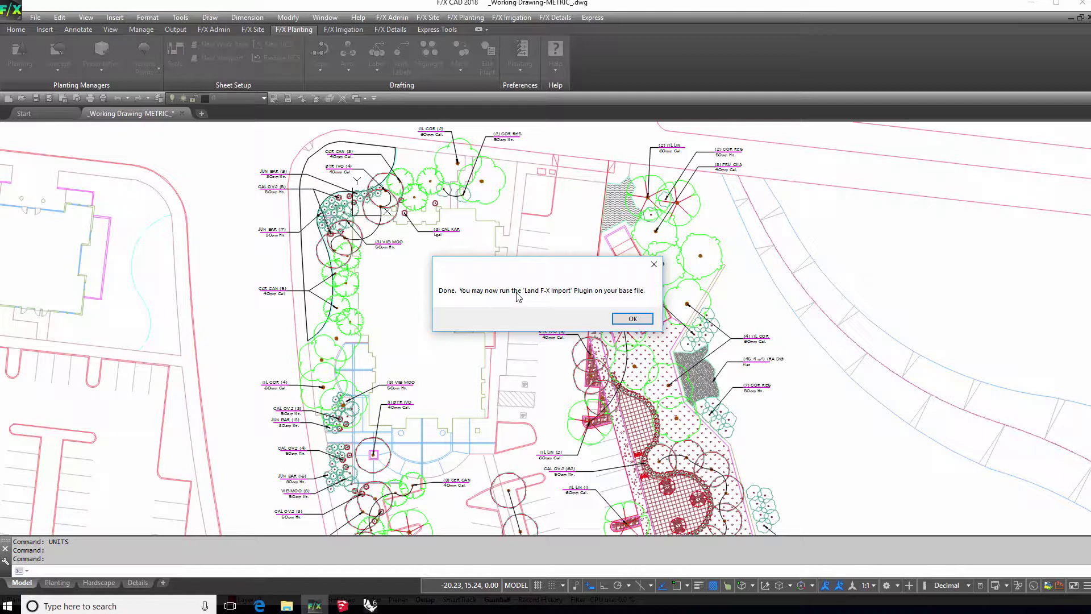
Step: Finish the CAD export, switch to Rhino, and set TESTSPACE - metric (AMA-02) as the current Land F/X project
click(633, 320)
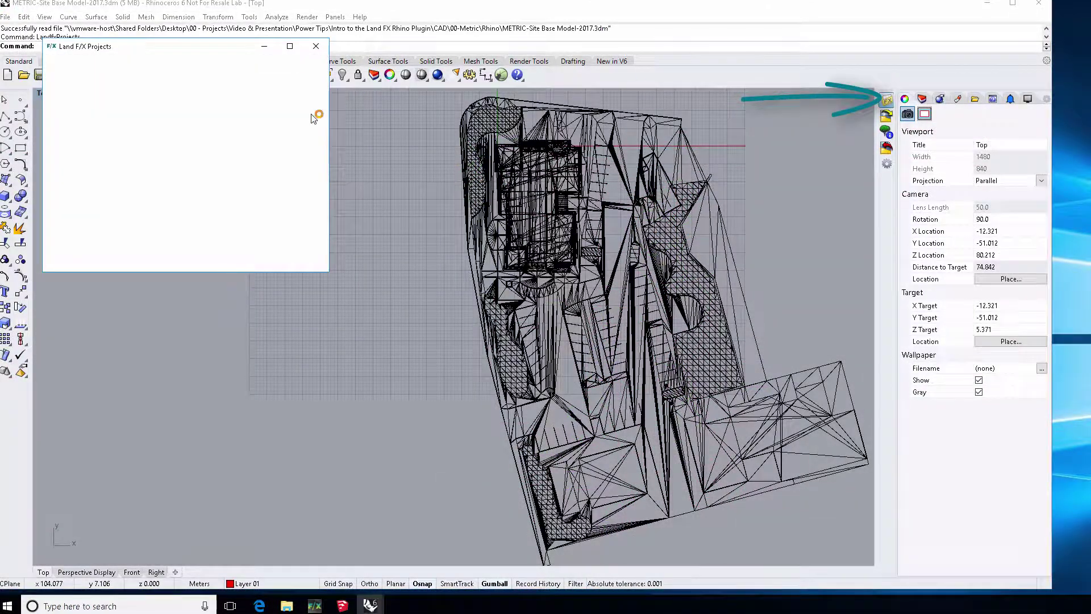
scroll(120, 138, up, 3)
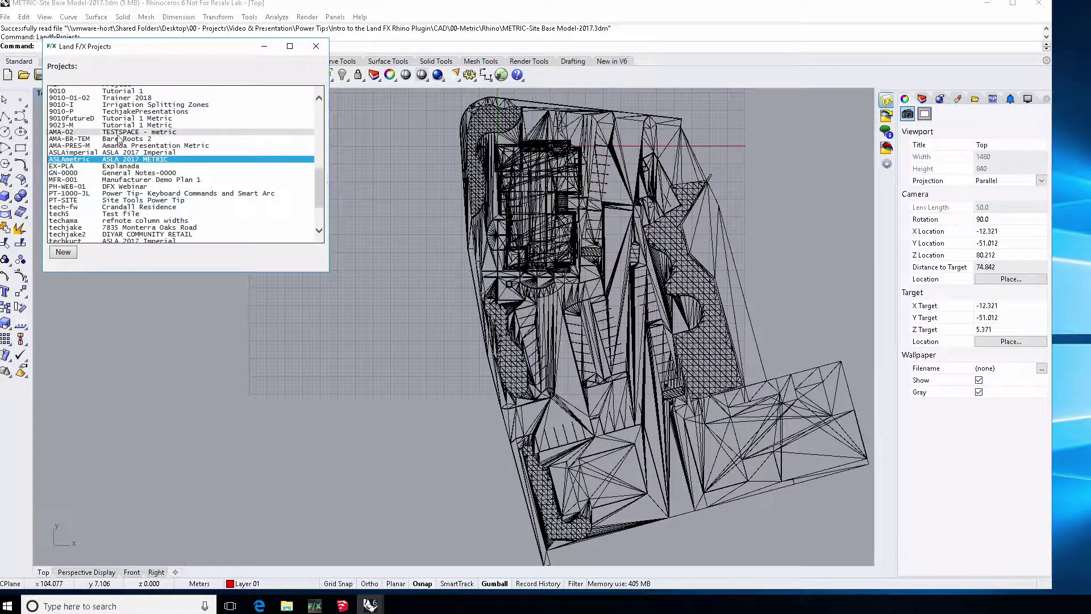
double_click(112, 132)
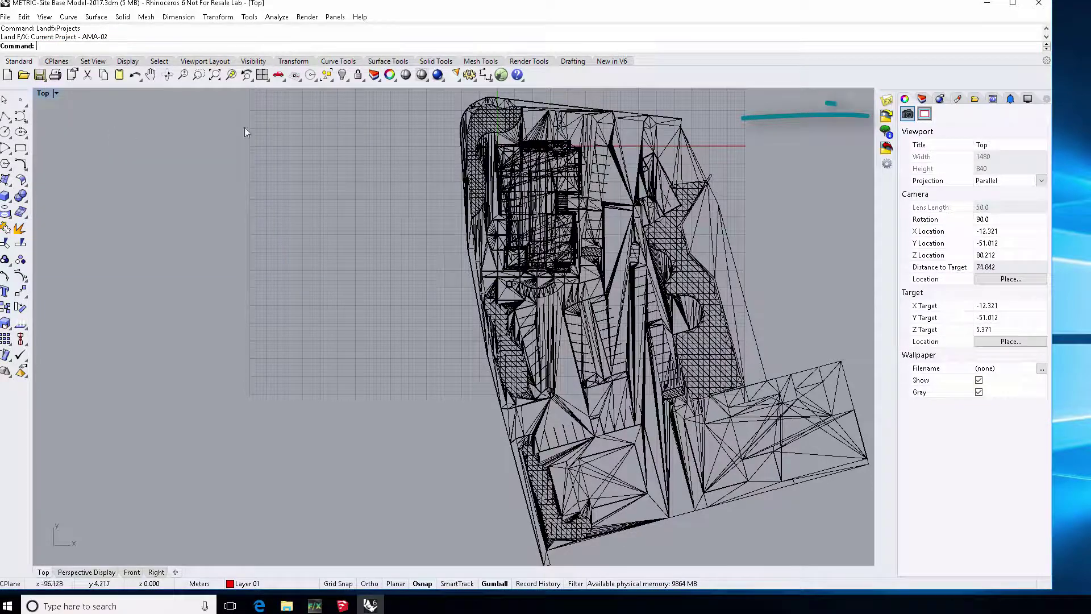
Step: In Land F/X Import, assign the Flowering Fruit component TF-CercisOcc-21 to Cercis canadensis and import the planting design
click(885, 118)
click(233, 193)
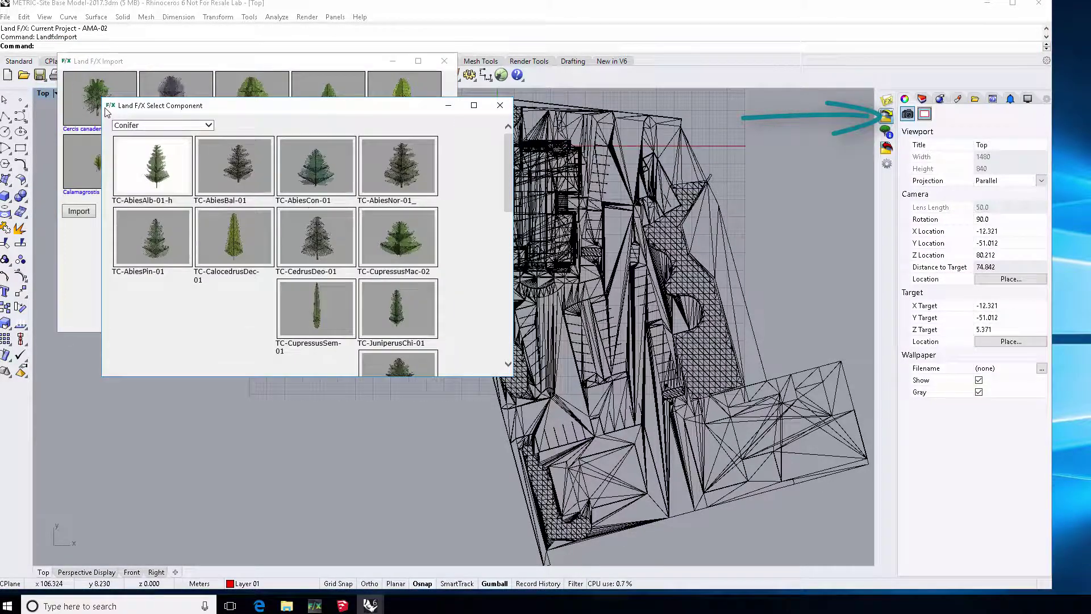
drag(508, 162, 489, 136)
click(208, 125)
click(148, 139)
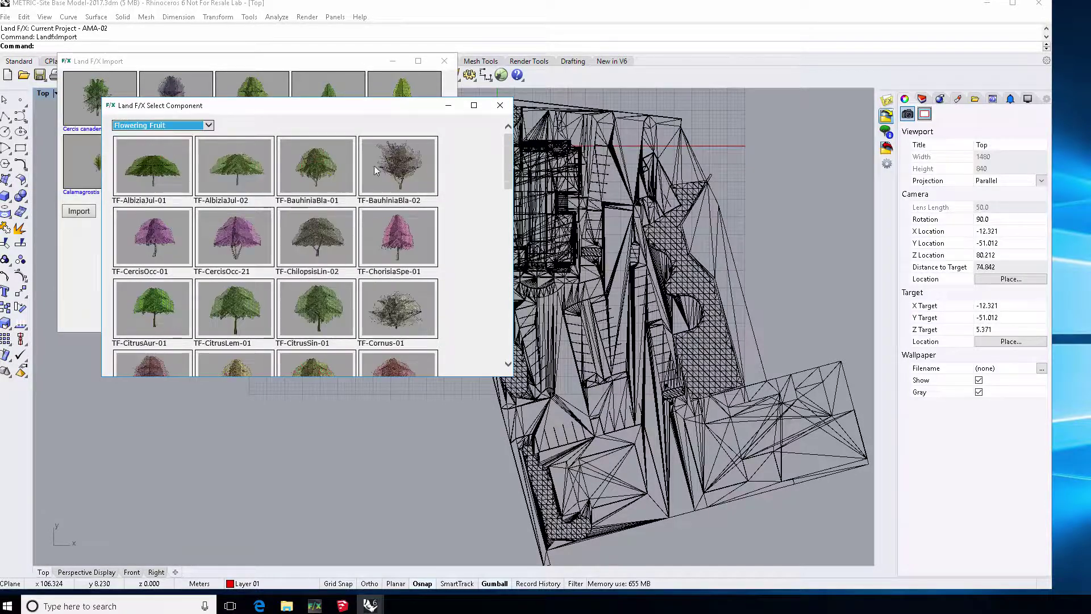
click(240, 237)
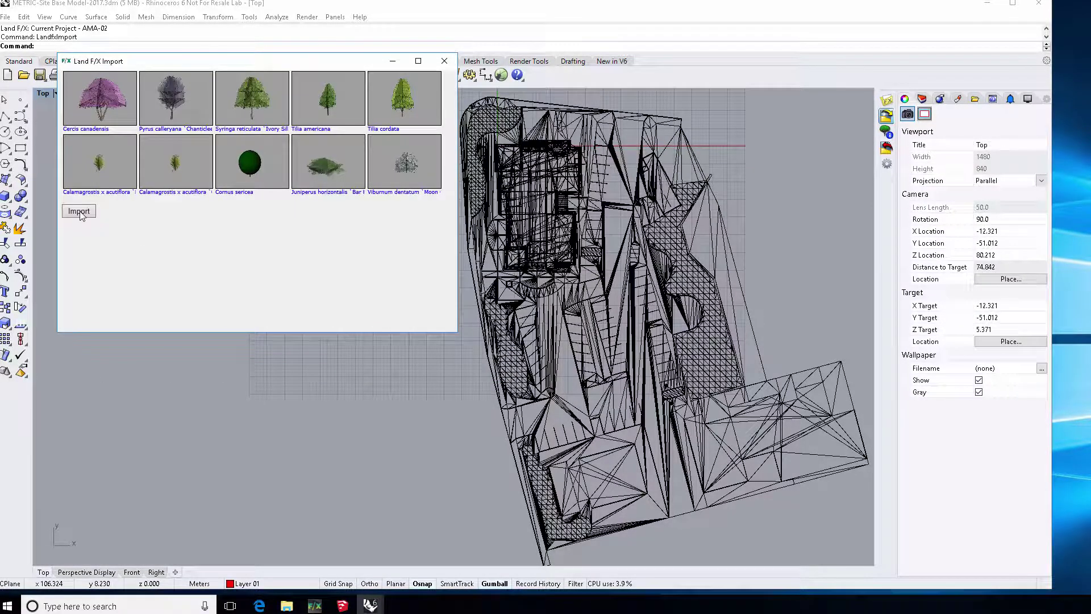
click(80, 213)
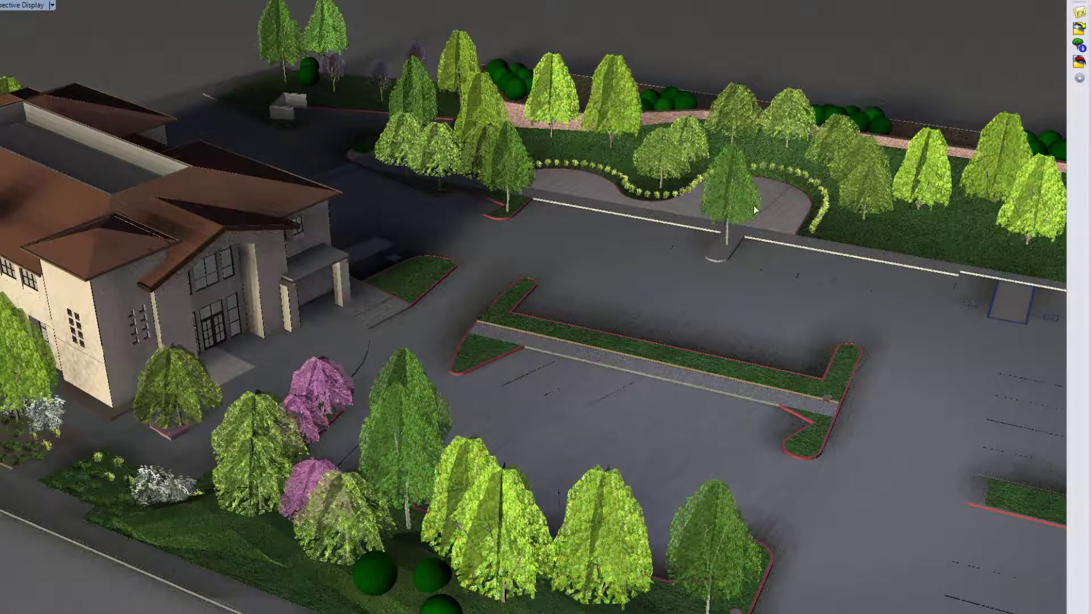
Step: Delete the four trees in the central parking-lot island and export the edited planting design with Land F/X
click(722, 199)
drag(735, 185, 700, 285)
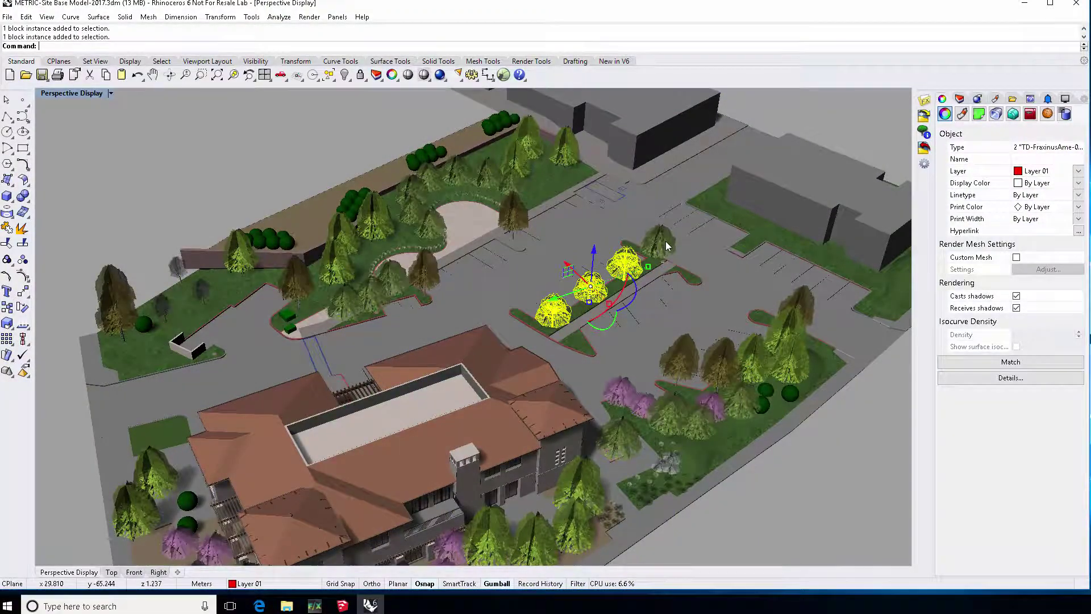
shift+click(662, 243)
key(Delete)
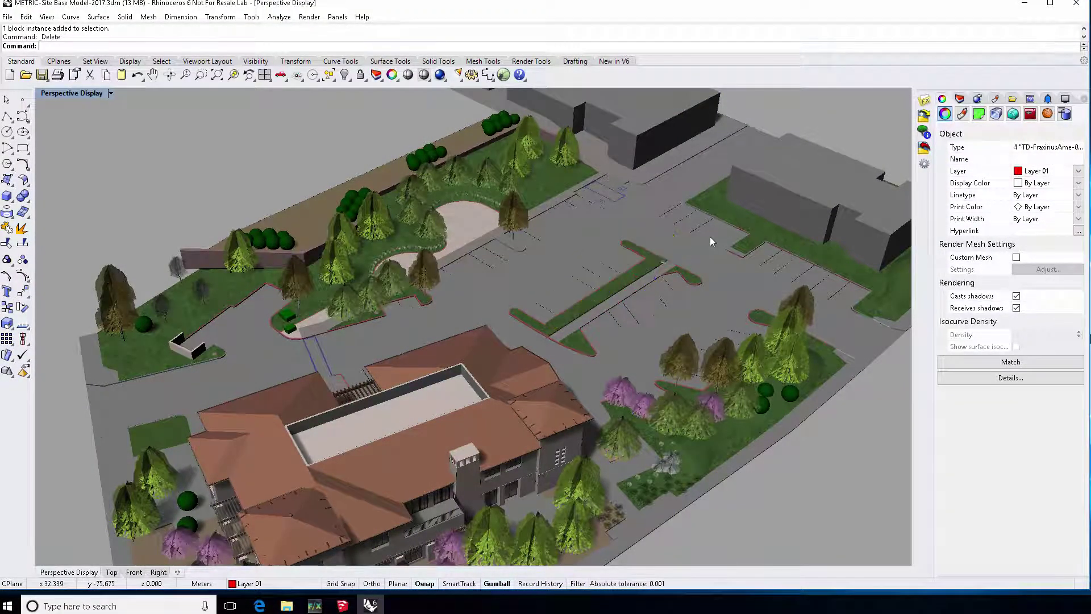
click(924, 149)
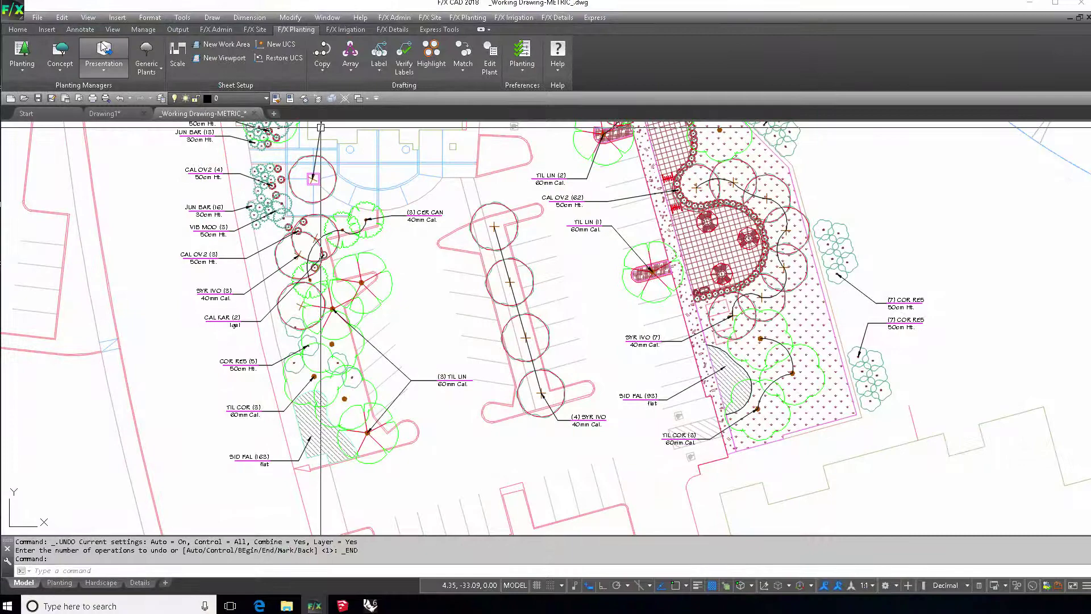
Step: Switch to F/X CAD and import the edited plant layout into _Working Drawing-METRIC_.dwg with the SketchUp Connection
click(104, 48)
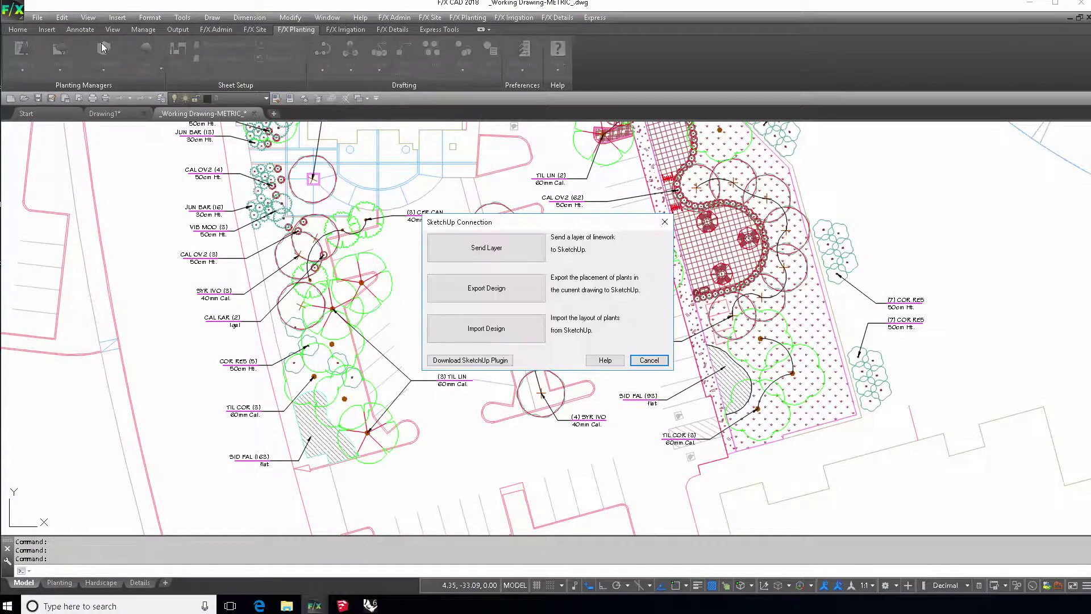
click(525, 336)
click(628, 316)
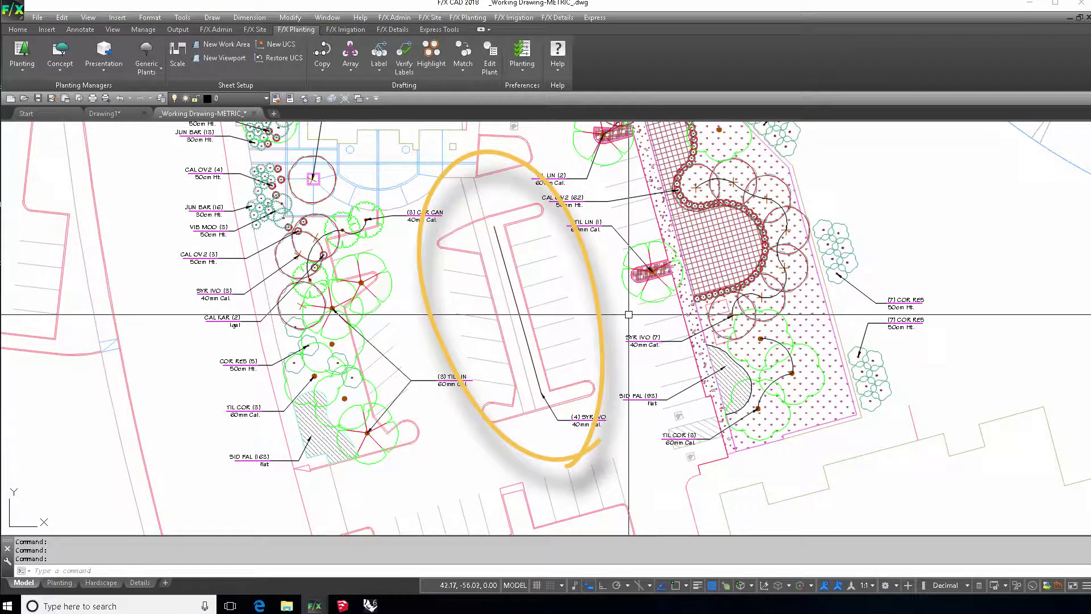
Step: Delete the leftover (4) SYR IVO label at the parking-lot island and check the quantities in the plant schedule
click(585, 417)
key(Delete)
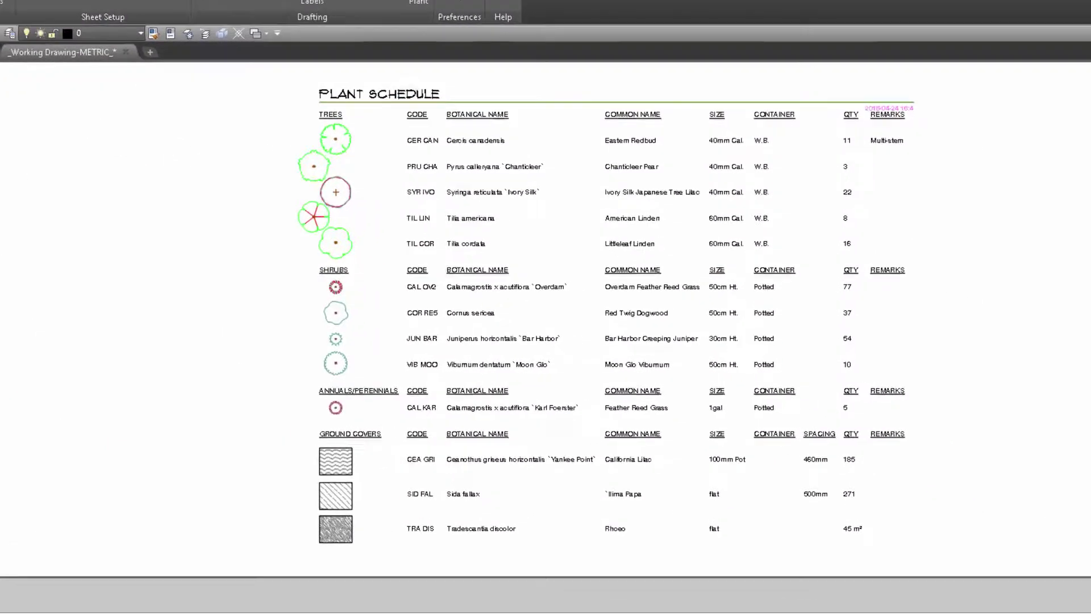
click(491, 312)
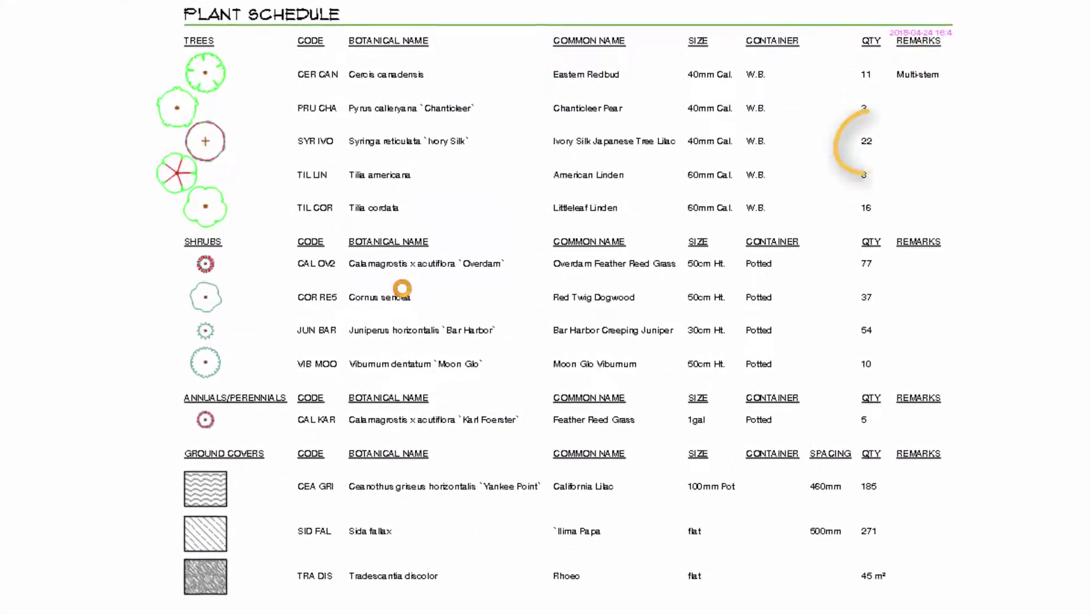